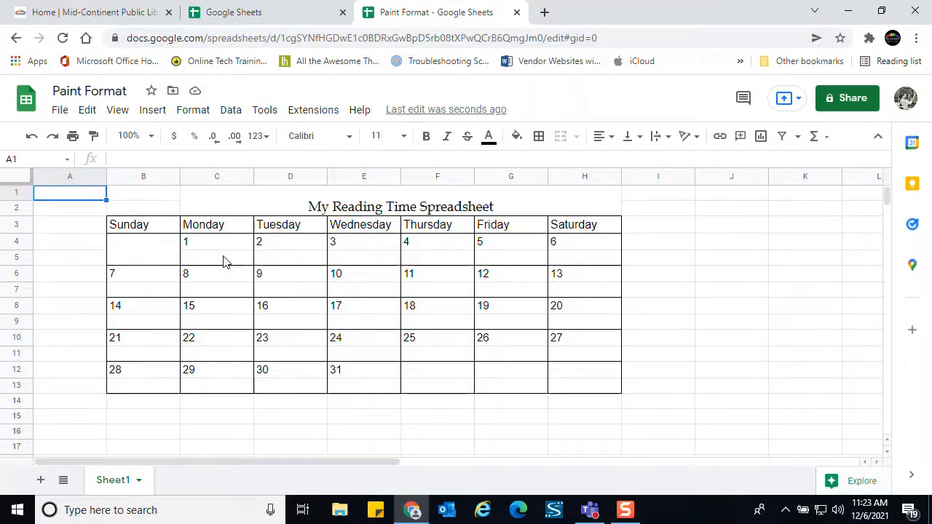
Make the "My Reading Time Spreadsheet" title bold without italics and set its text color to blue.
click(309, 212)
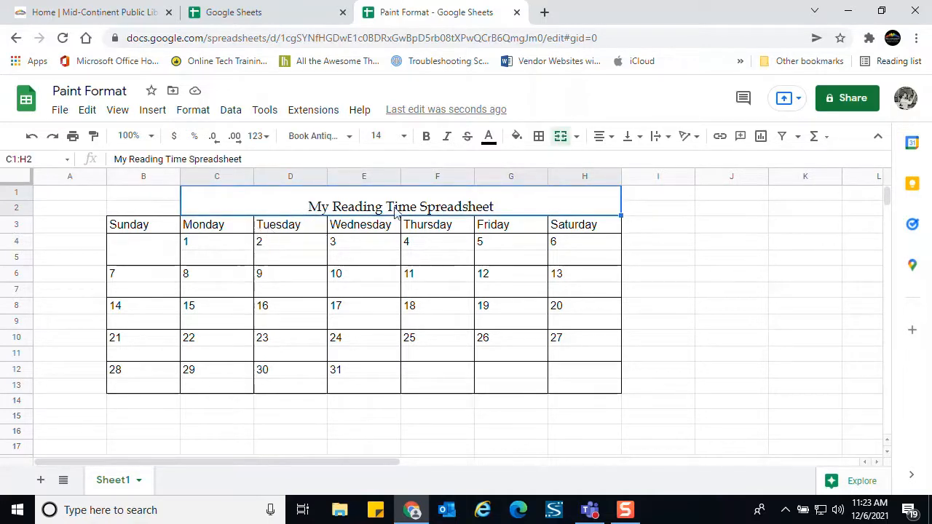
click(425, 138)
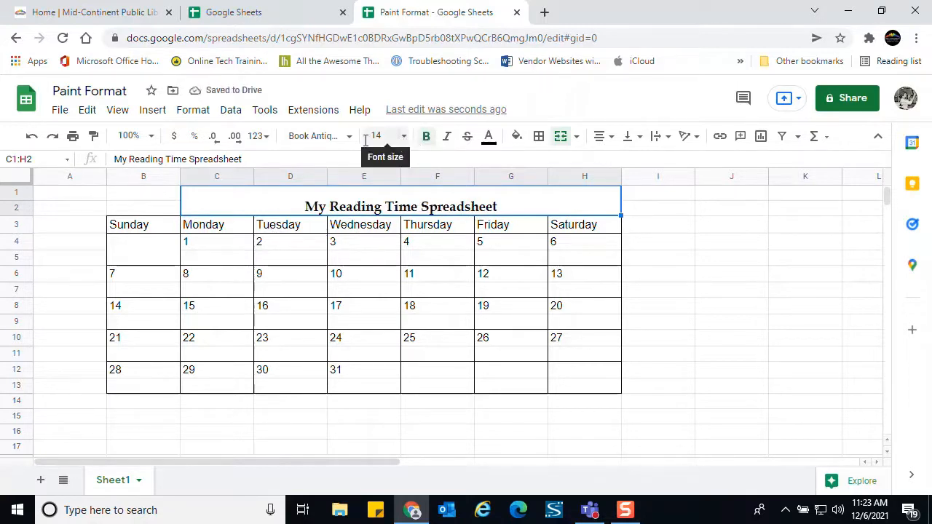
click(447, 138)
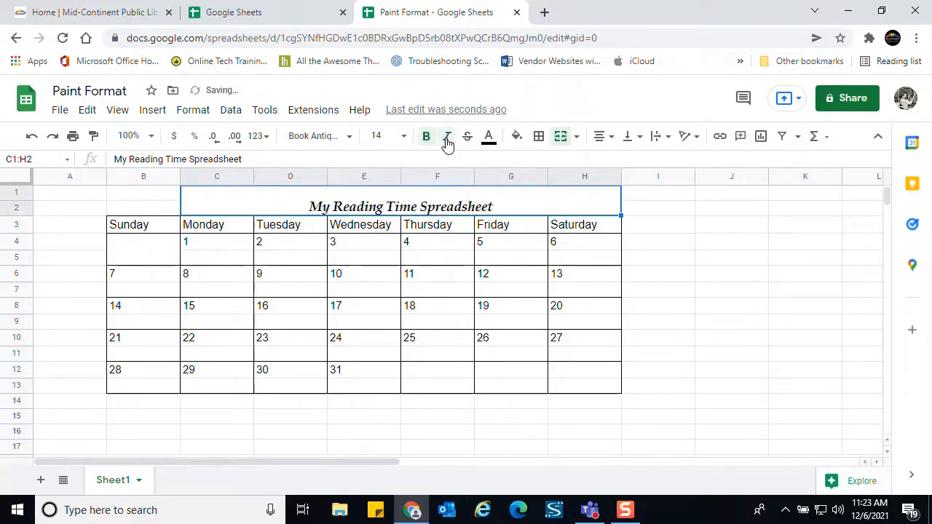
click(447, 141)
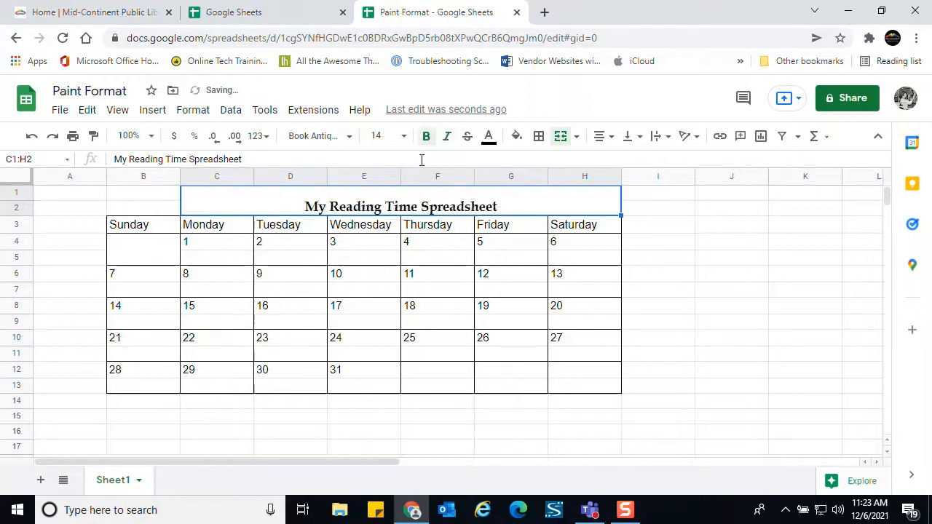
click(490, 138)
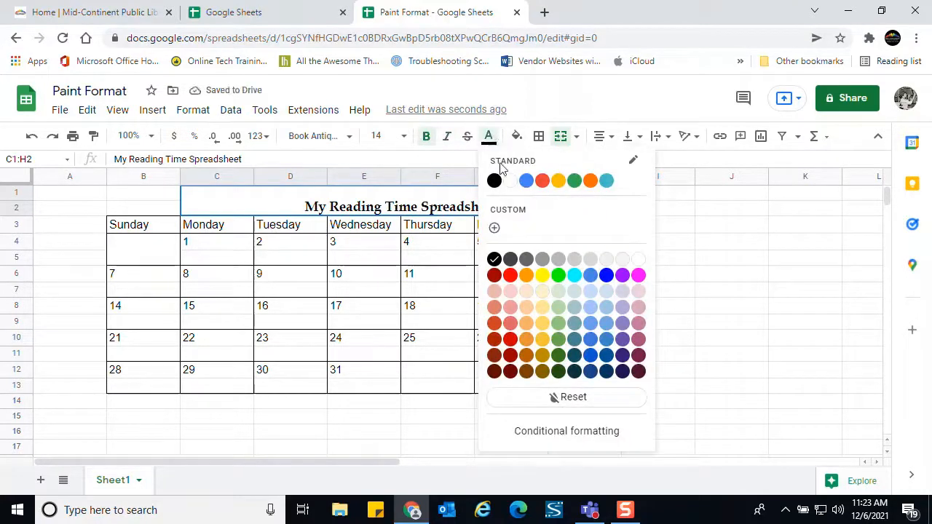
click(605, 275)
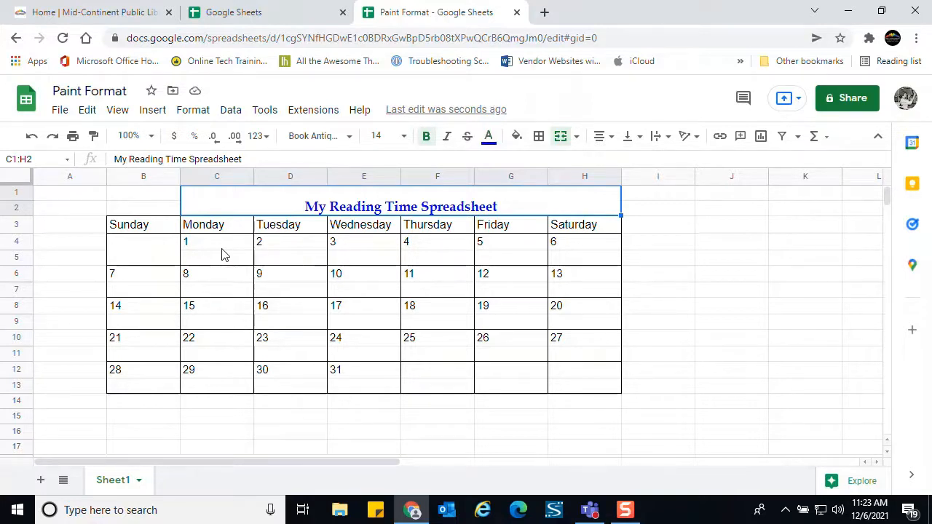
Center the Sunday header in cell B3 horizontally and make it bold.
click(147, 230)
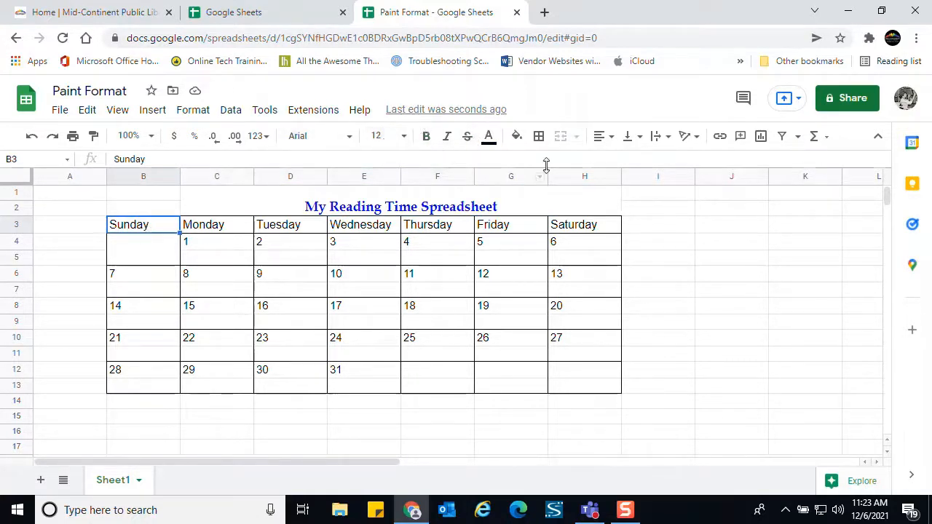
click(612, 140)
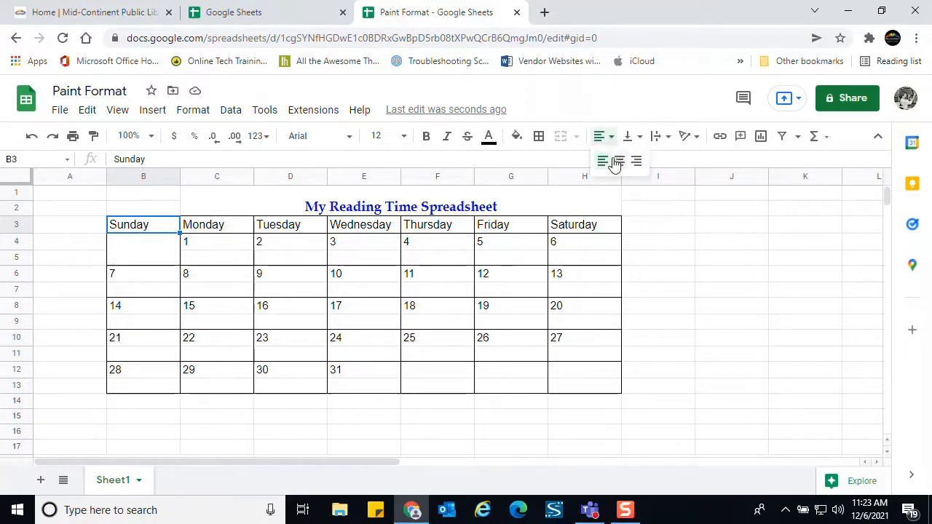
click(619, 161)
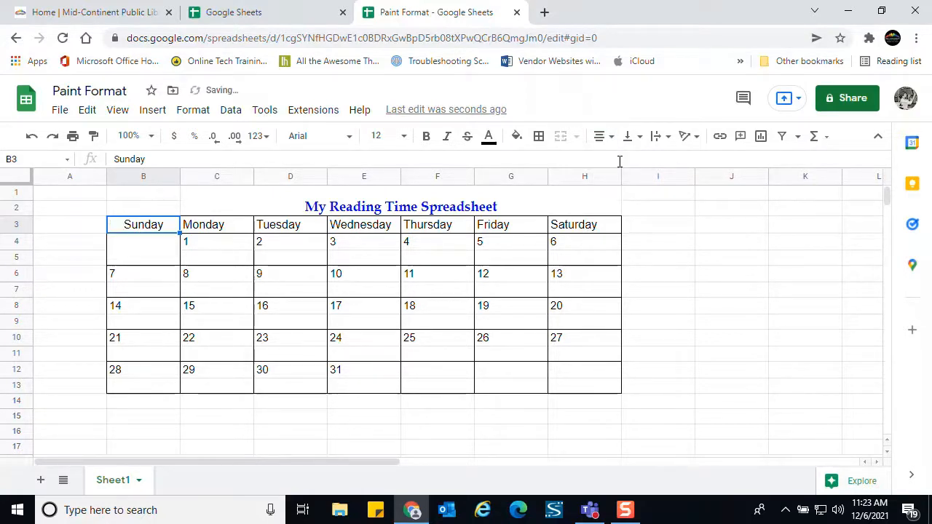
click(426, 139)
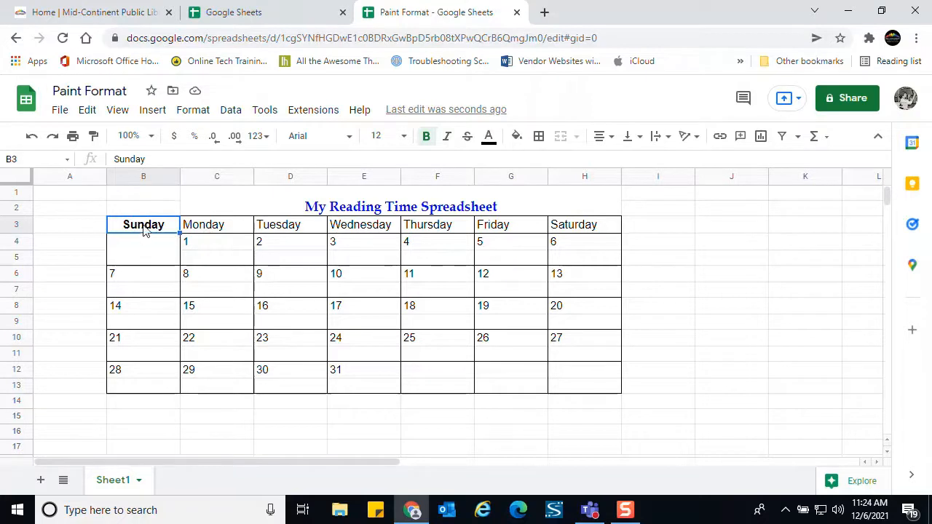
Copy the Sunday header's formatting to the Monday header with Paint format.
click(96, 137)
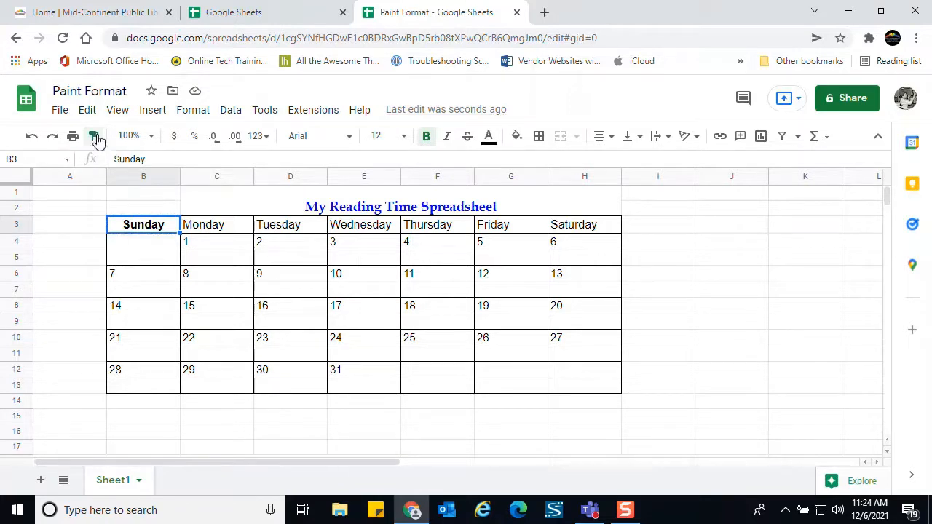
click(189, 228)
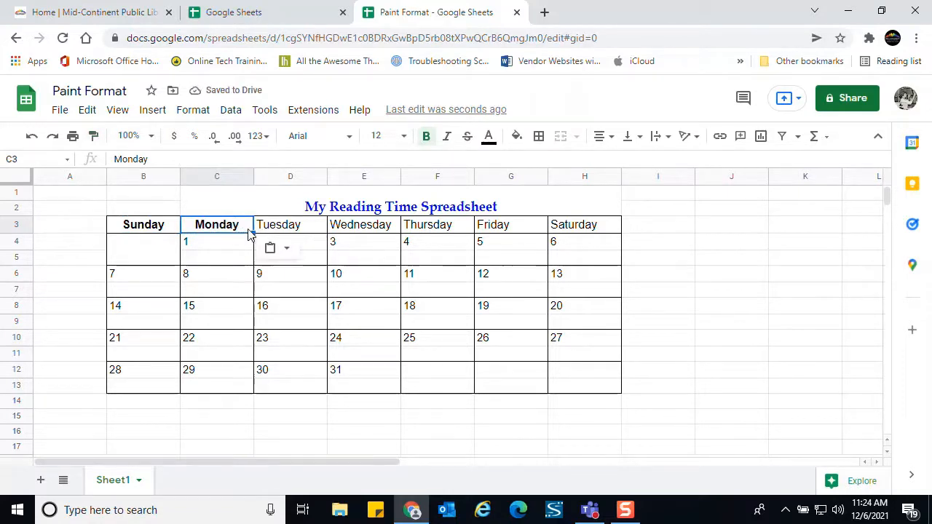
click(289, 228)
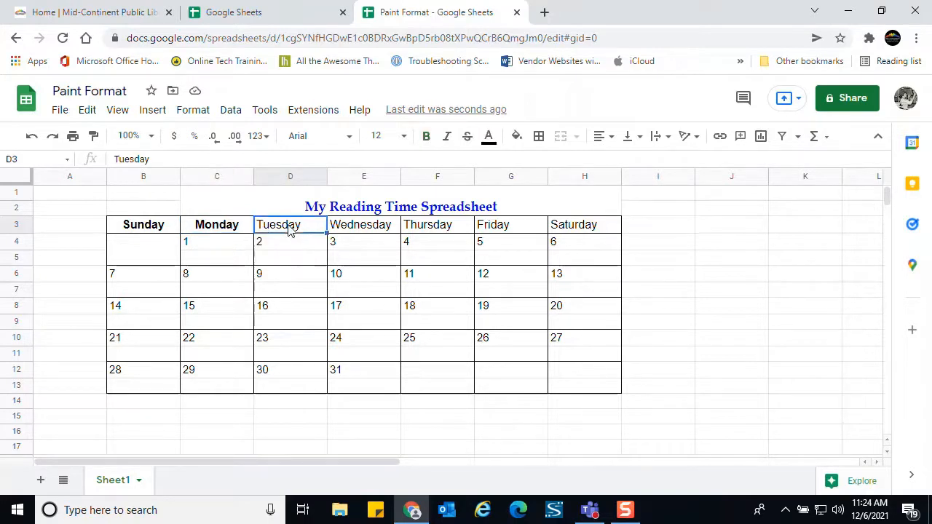
Use Paint format to carry the Monday header's formatting over to the Tuesday header.
click(219, 227)
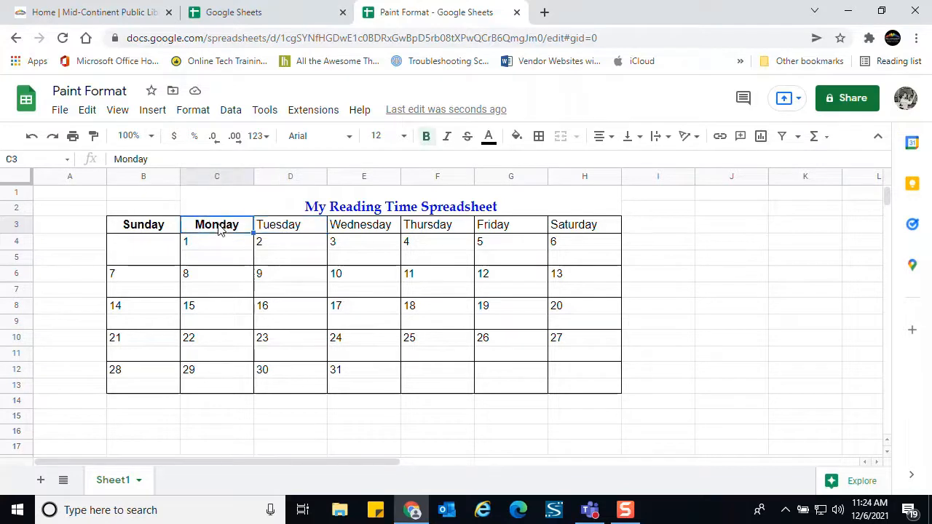
click(93, 137)
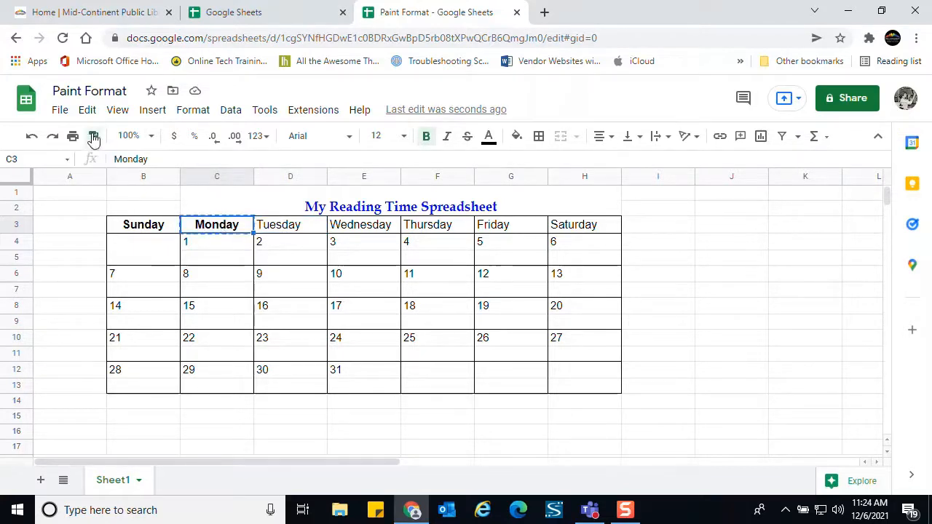
click(291, 227)
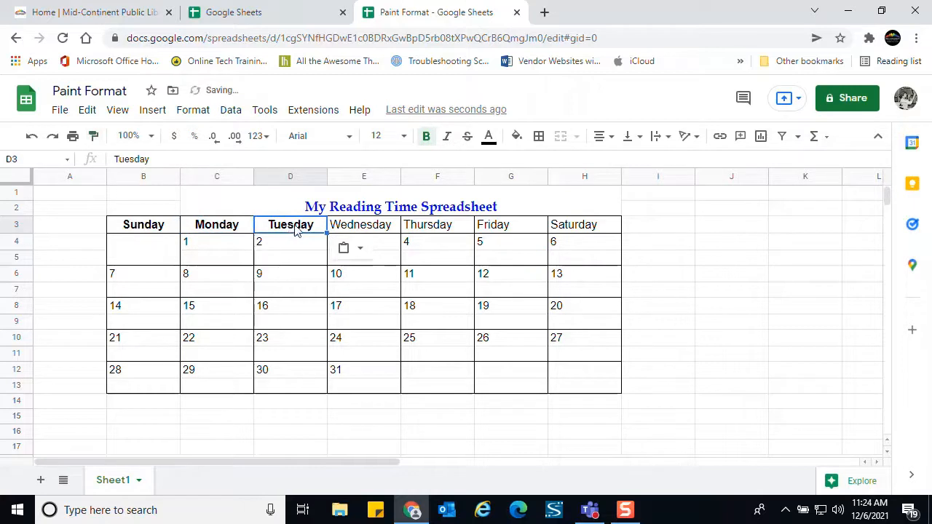
click(375, 229)
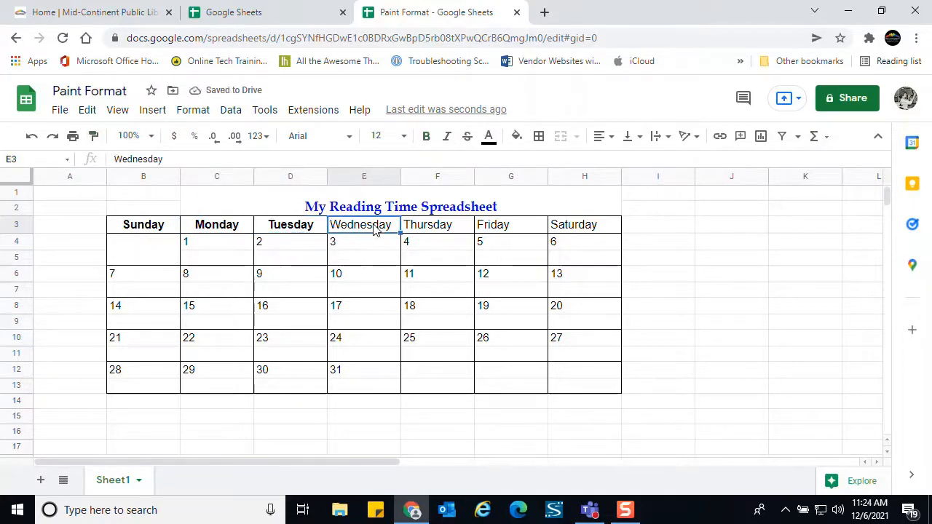
Paint the Tuesday header's formatting across the Wednesday through Saturday headers (E3:H3) in one pass.
click(282, 229)
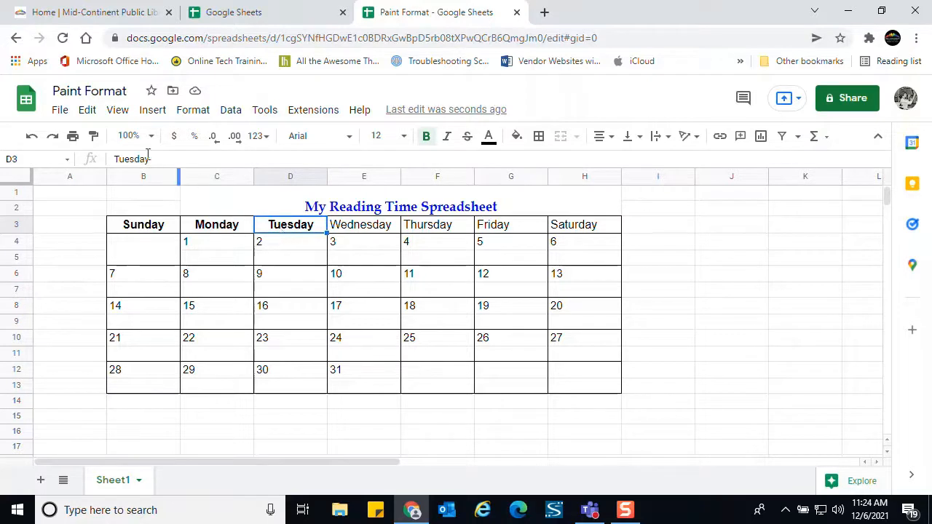
click(96, 139)
click(355, 230)
mouse_move(355, 230)
mouse_down()
mouse_move(557, 226)
mouse_move(535, 235)
mouse_up()
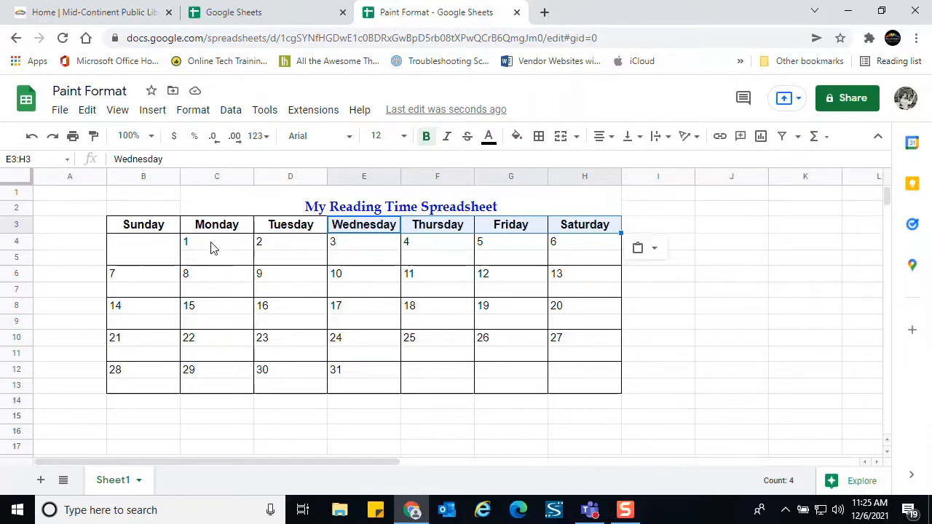
Center the date 1 in cell C4 and make it bold.
click(213, 248)
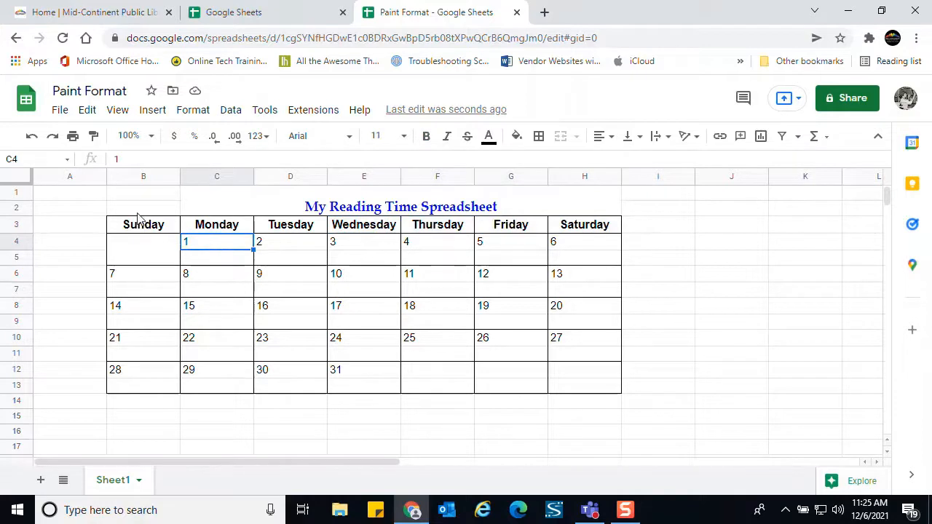
click(613, 138)
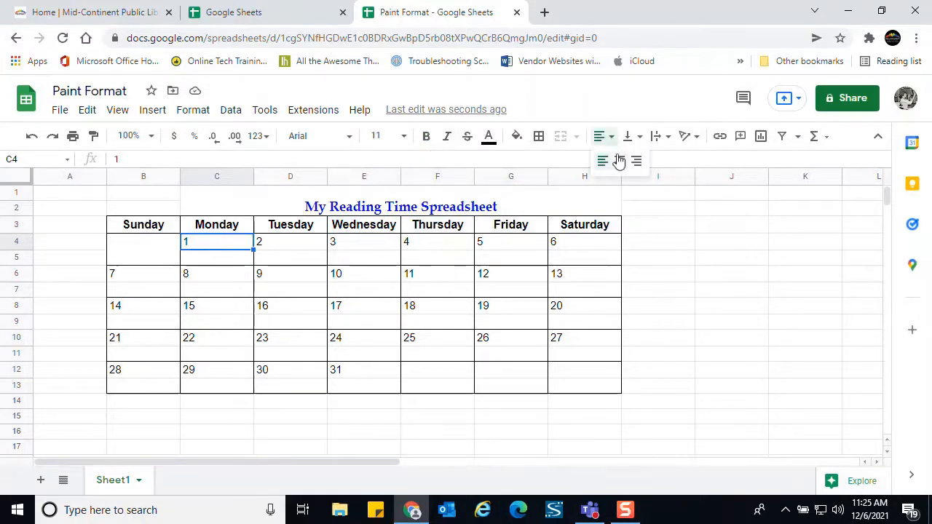
click(618, 161)
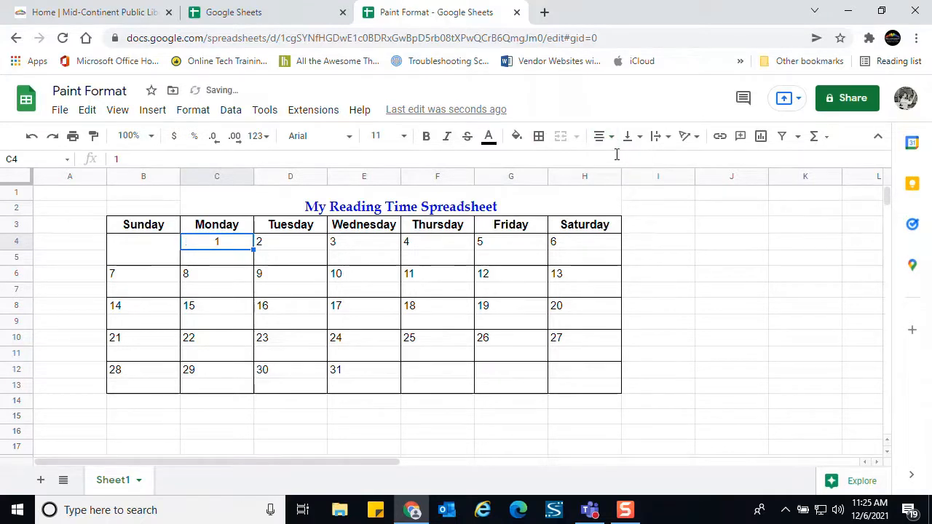
click(427, 138)
Paint the formatting of date 1 across dates 2 to 6 (D4:H4).
click(95, 138)
click(278, 246)
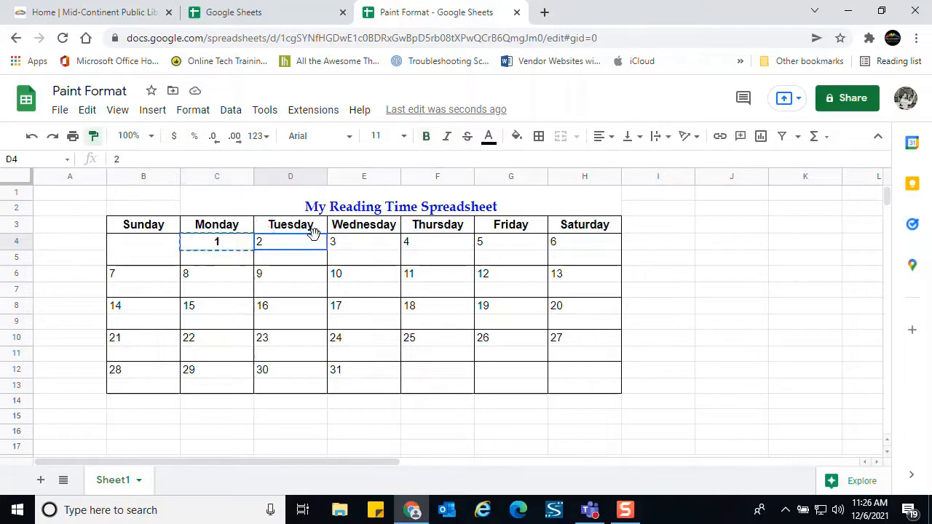
drag(313, 231, 579, 248)
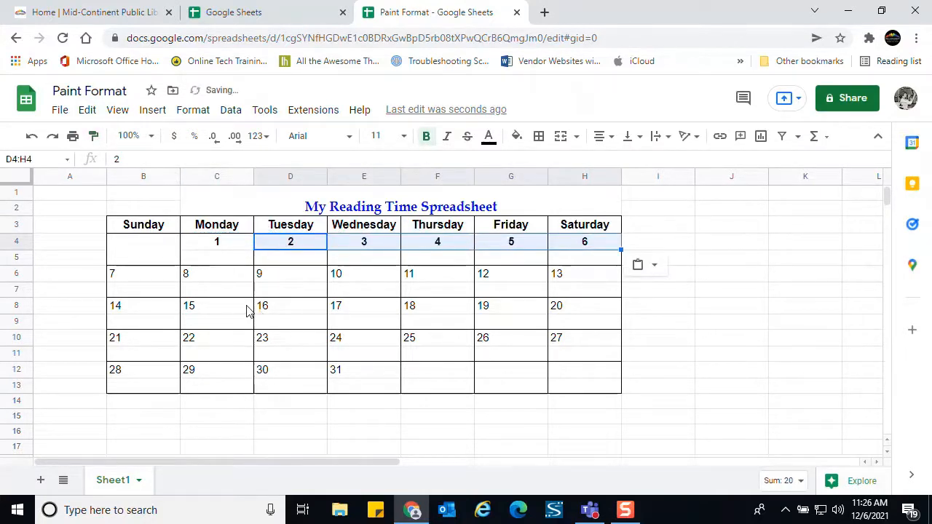
Copy the formatting of date 1 to the second week, dates 7 to 13 (B6:H6), with Paint format.
click(150, 275)
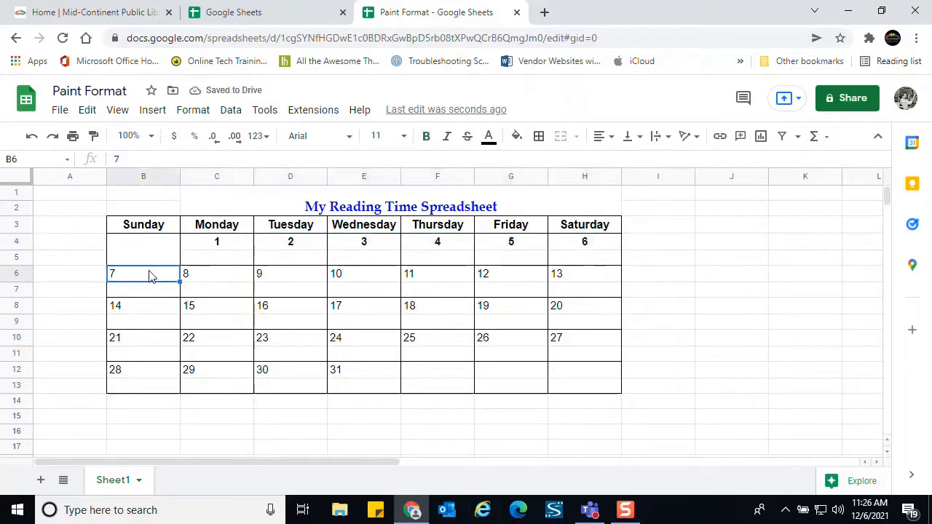
click(210, 245)
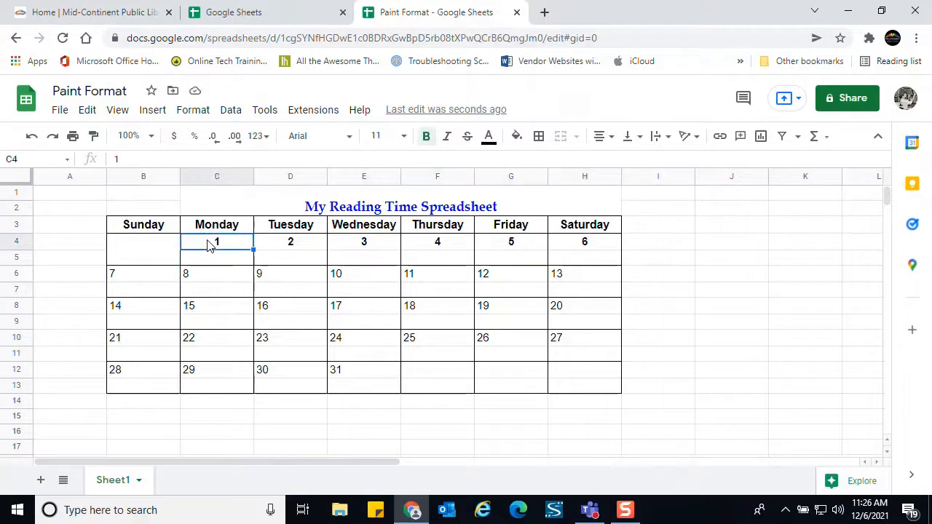
click(94, 138)
drag(152, 281, 577, 275)
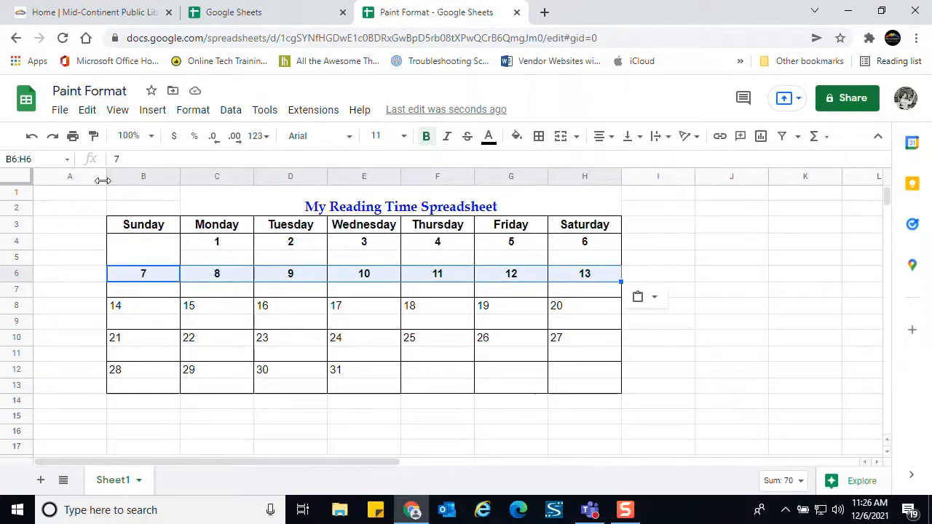
Paint the date formatting row by row onto the remaining weeks, from date 14 through the row starting with 28.
click(93, 136)
mouse_move(156, 315)
mouse_down()
mouse_move(184, 306)
mouse_move(423, 302)
mouse_move(558, 316)
mouse_move(545, 313)
mouse_up()
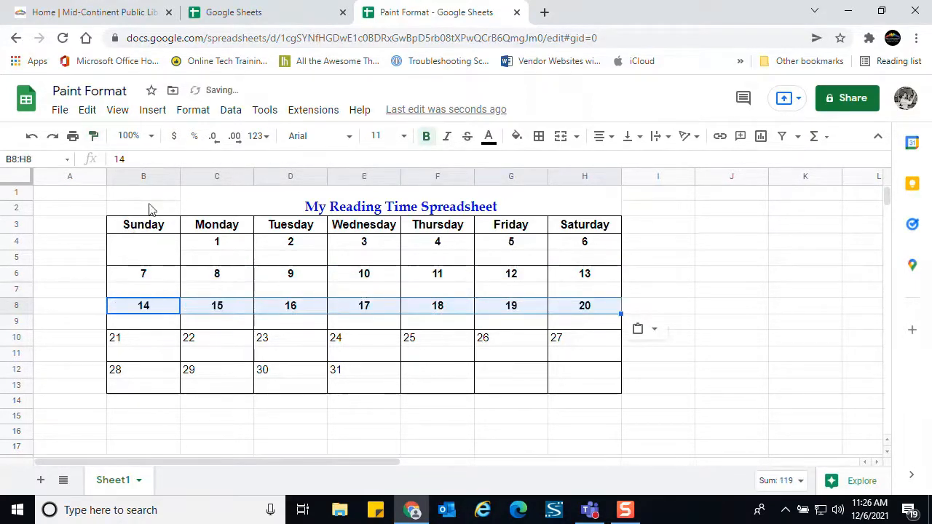
click(93, 135)
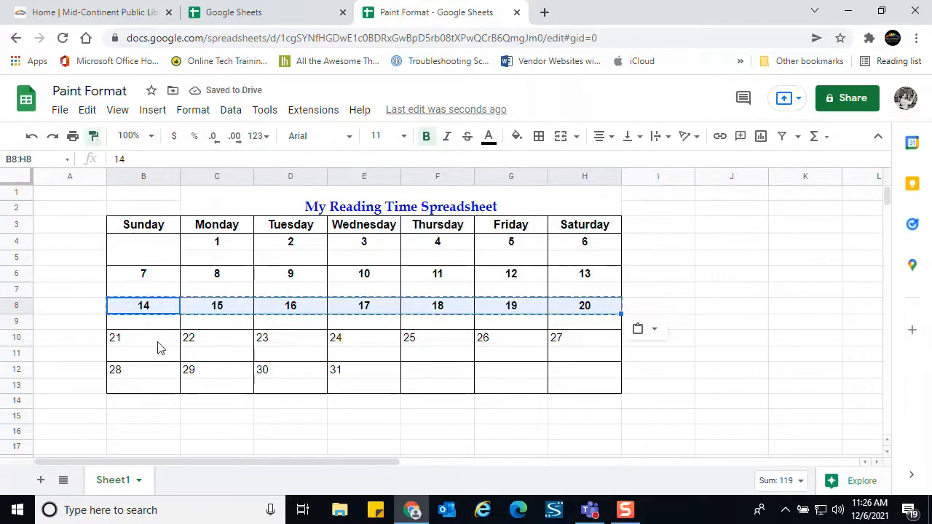
drag(156, 346, 578, 349)
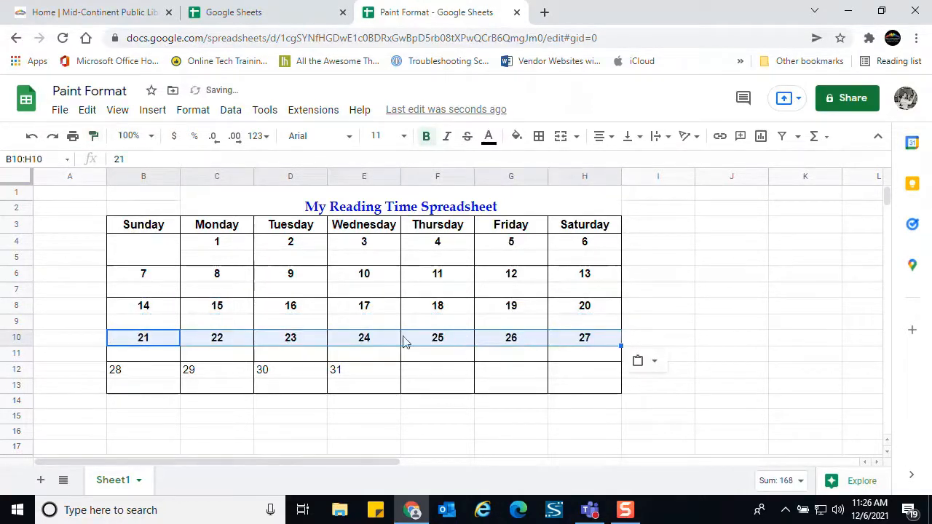
click(93, 135)
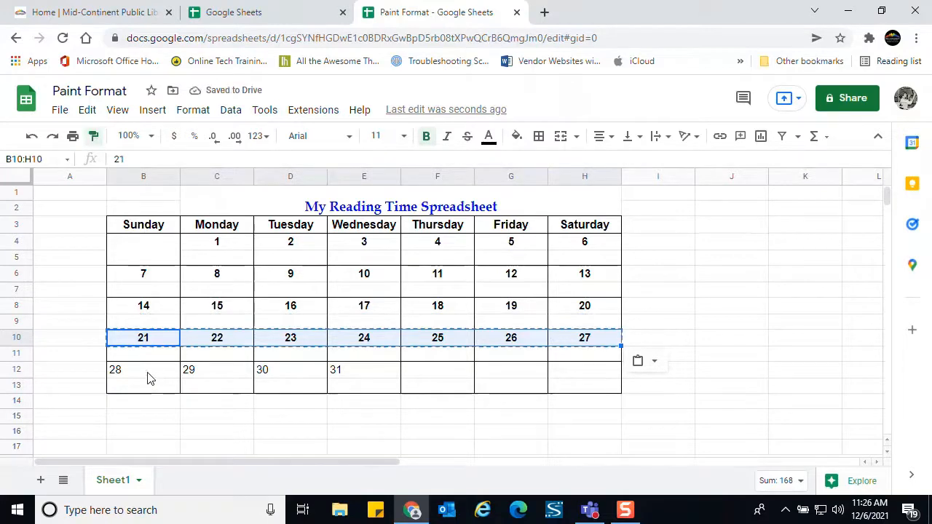
mouse_move(148, 373)
mouse_down()
mouse_move(353, 381)
mouse_move(583, 373)
mouse_up()
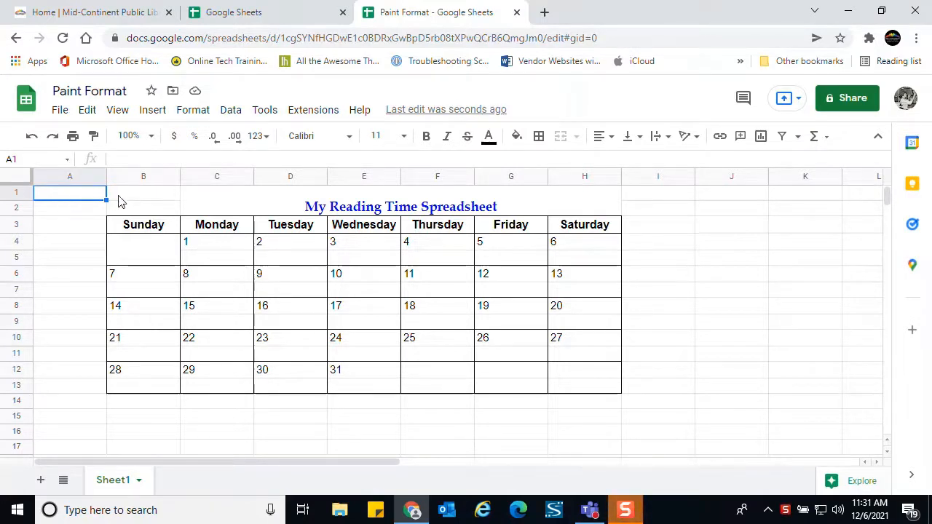
Center the date 1 in cell C4 horizontally.
click(208, 247)
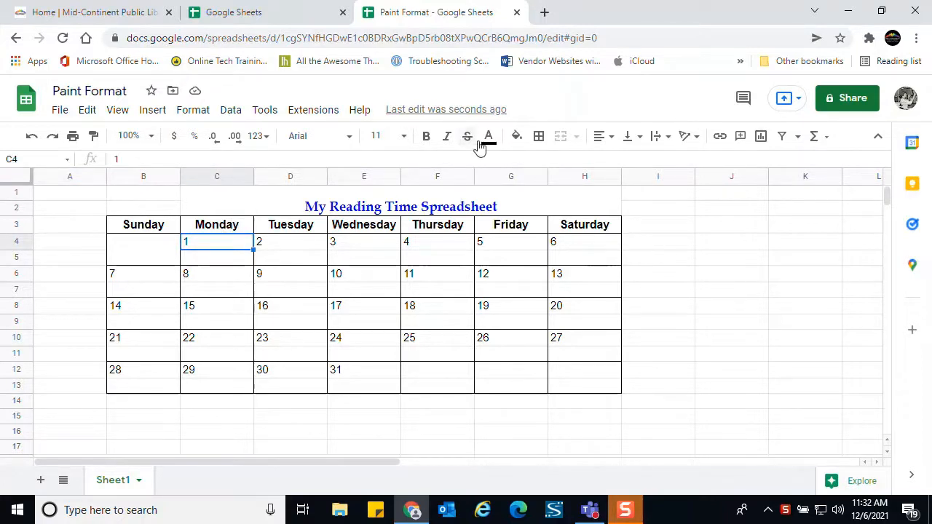
click(602, 137)
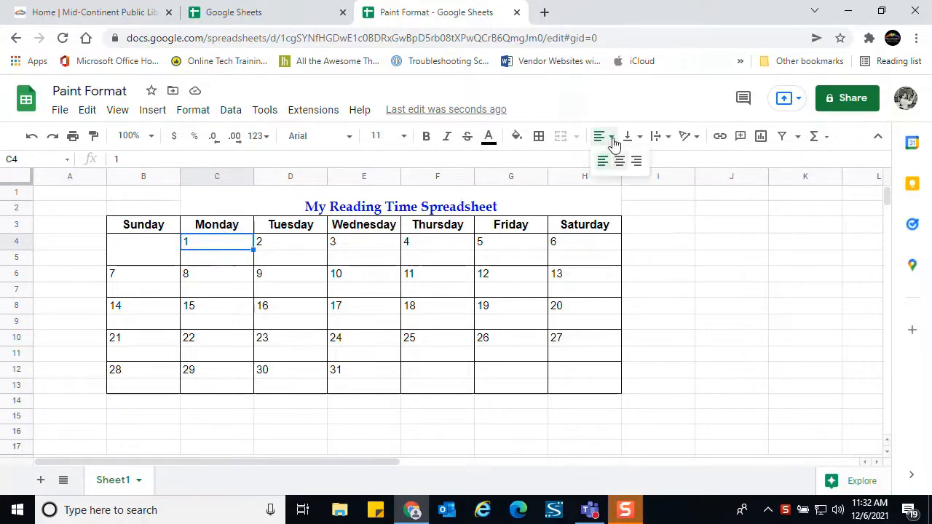
click(620, 162)
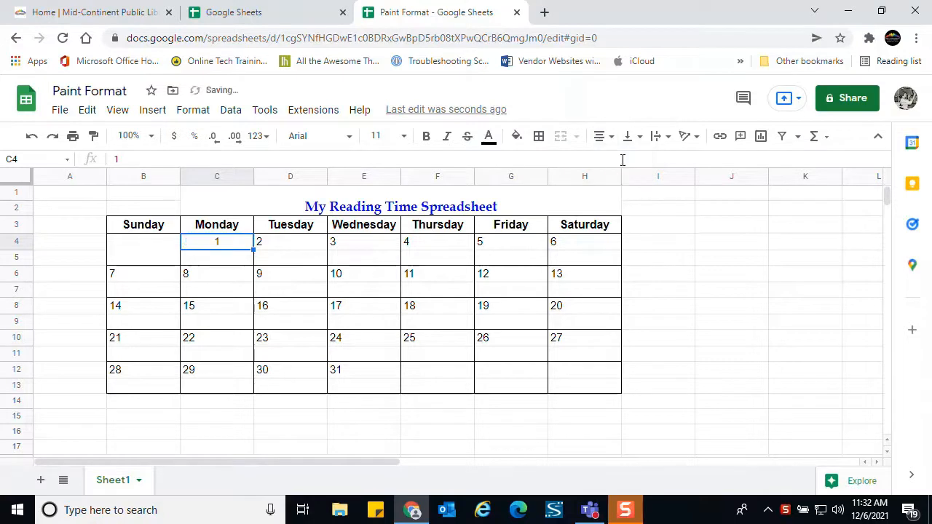
Change the text color of date 1 in cell C4 to dark blue and make it bold.
click(489, 137)
click(606, 274)
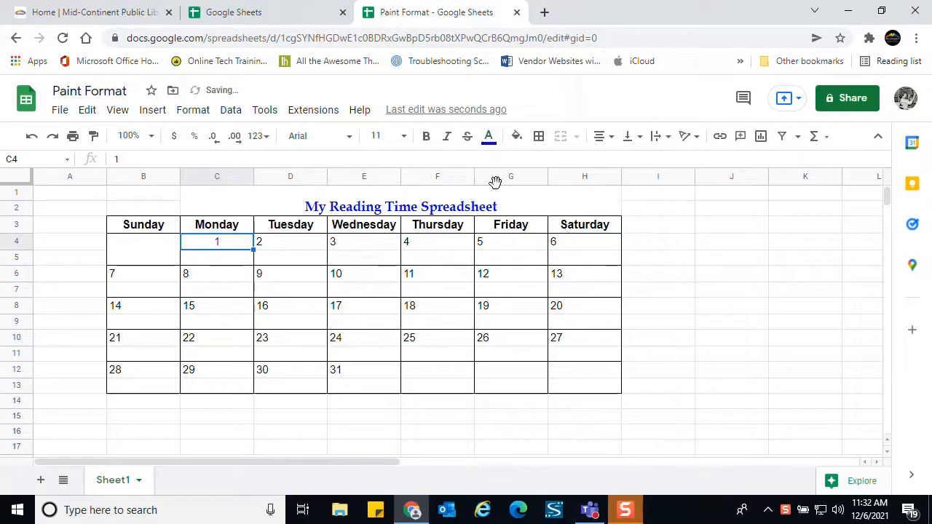
click(427, 141)
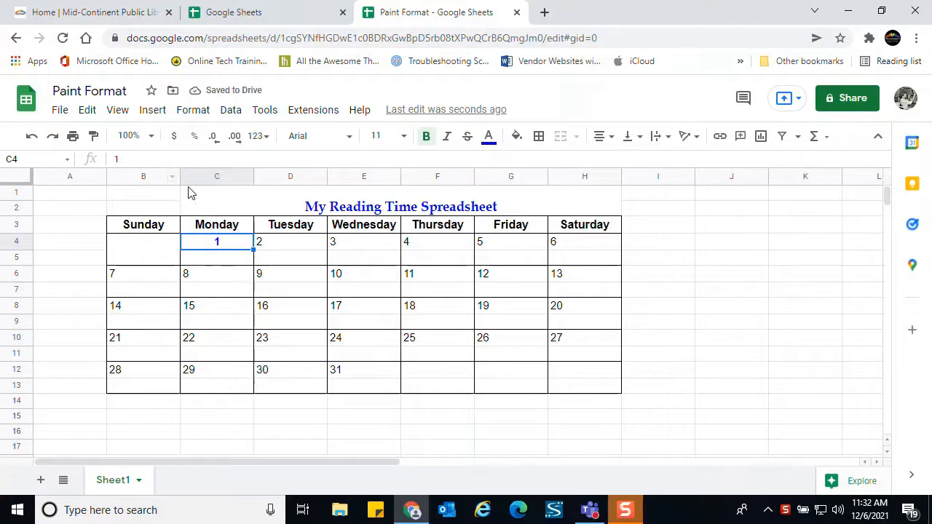
Copy the formatting of date 1 with Paint format and apply it cell by cell to dates 2 to 6 (D4:H4).
click(94, 137)
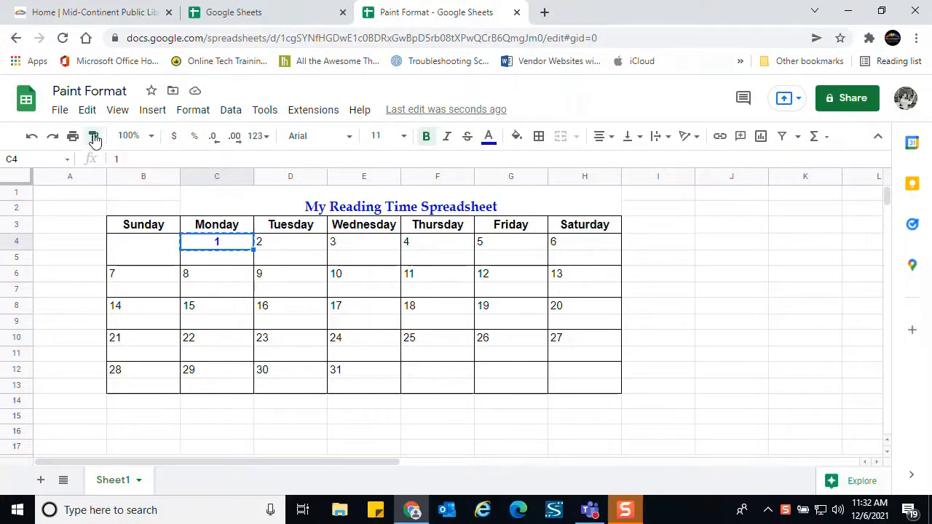
click(288, 247)
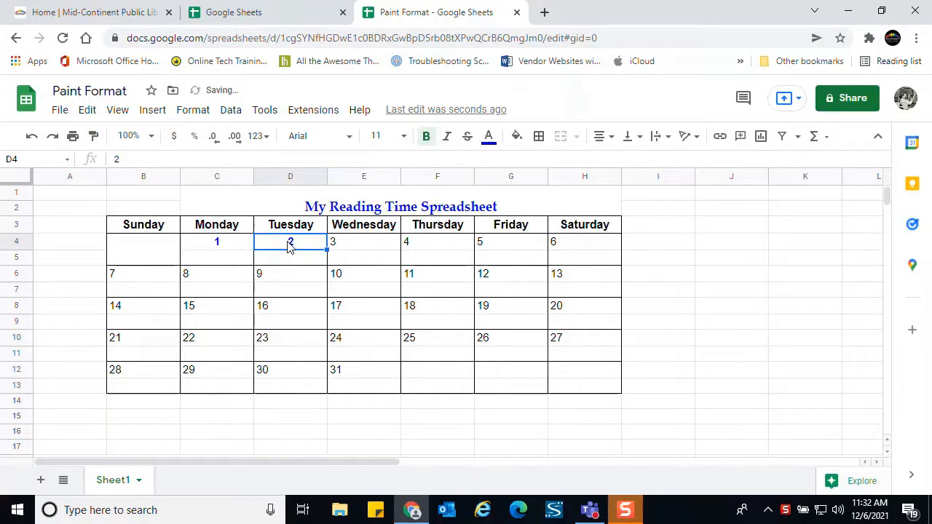
click(354, 245)
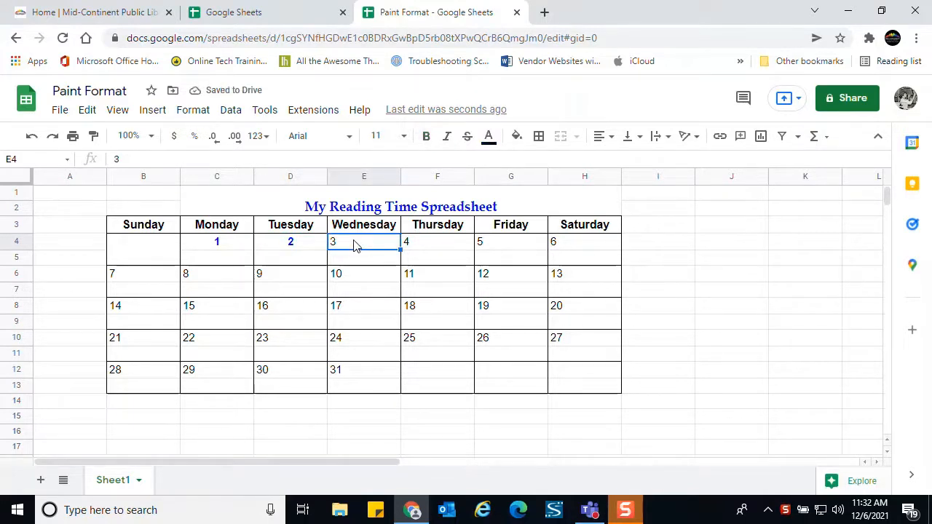
key(ctrl+alt+v)
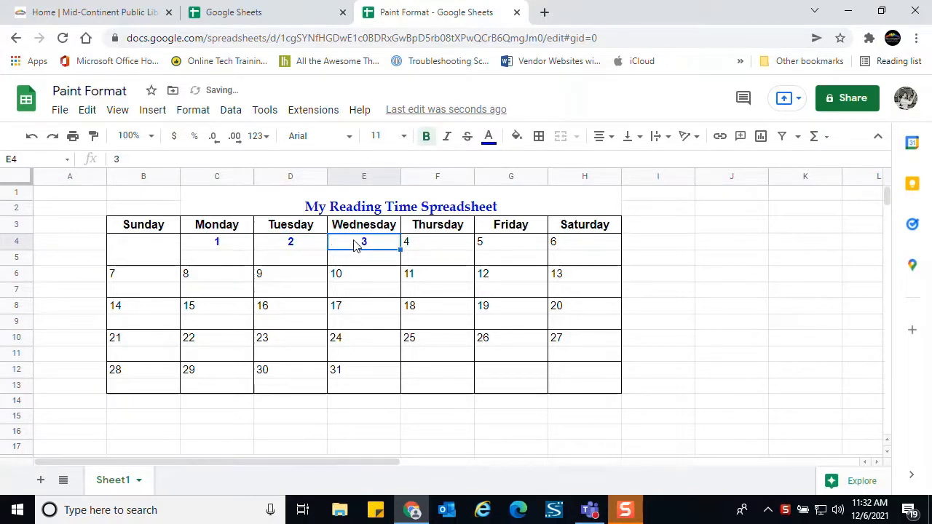
click(431, 248)
key(ctrl+alt+v)
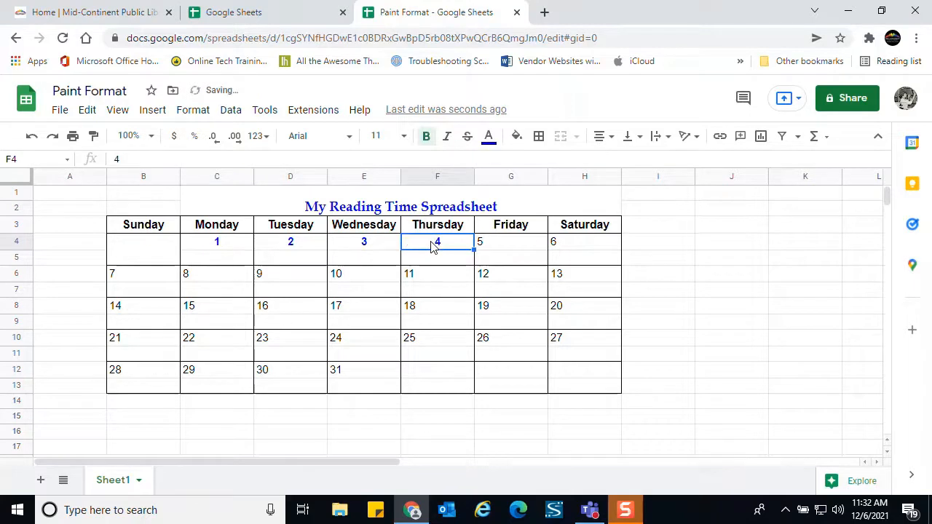
click(492, 248)
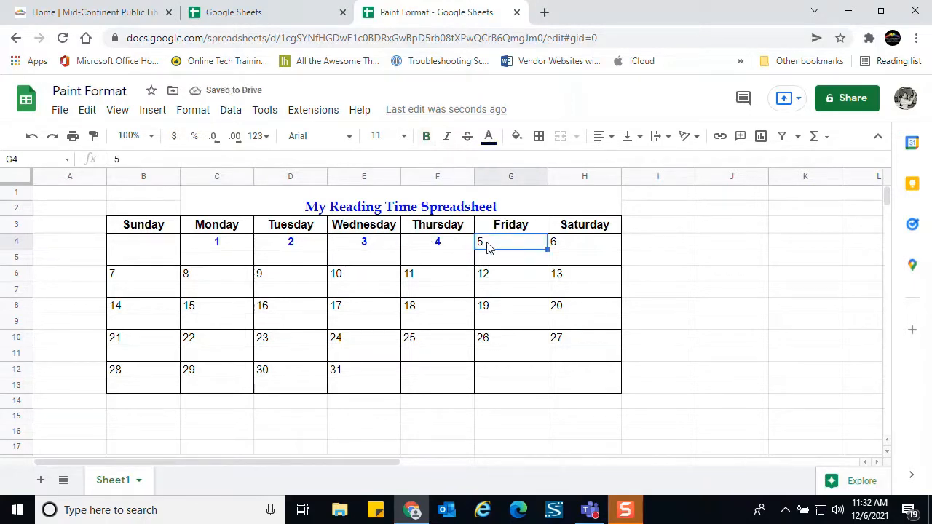
key(ctrl+alt+v)
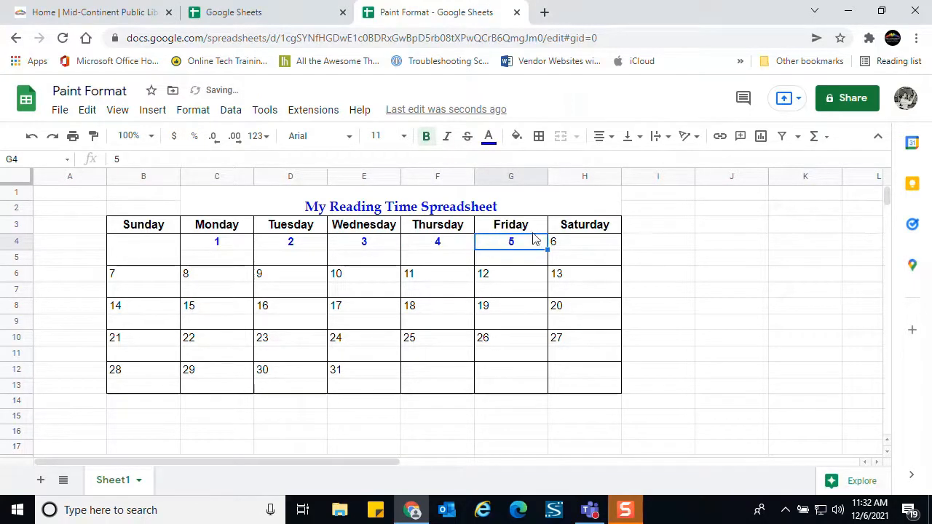
click(570, 243)
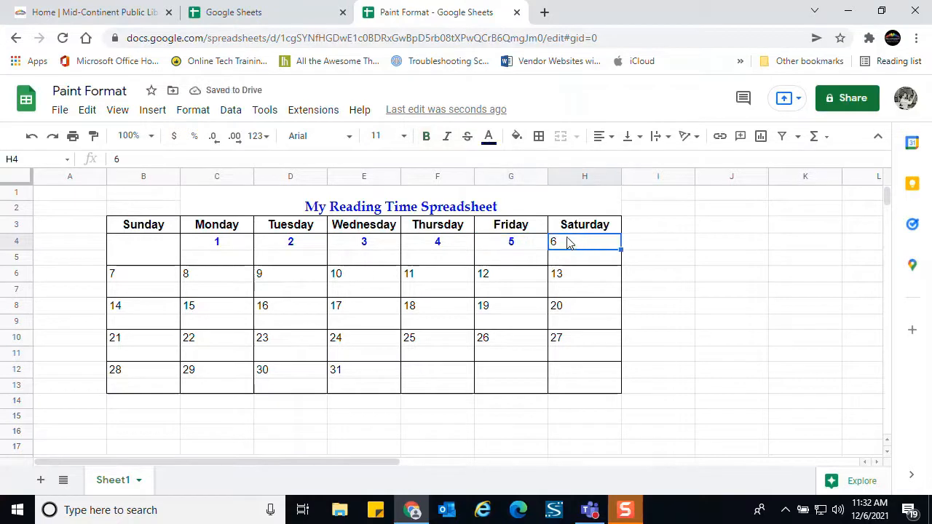
key(ctrl+alt+v)
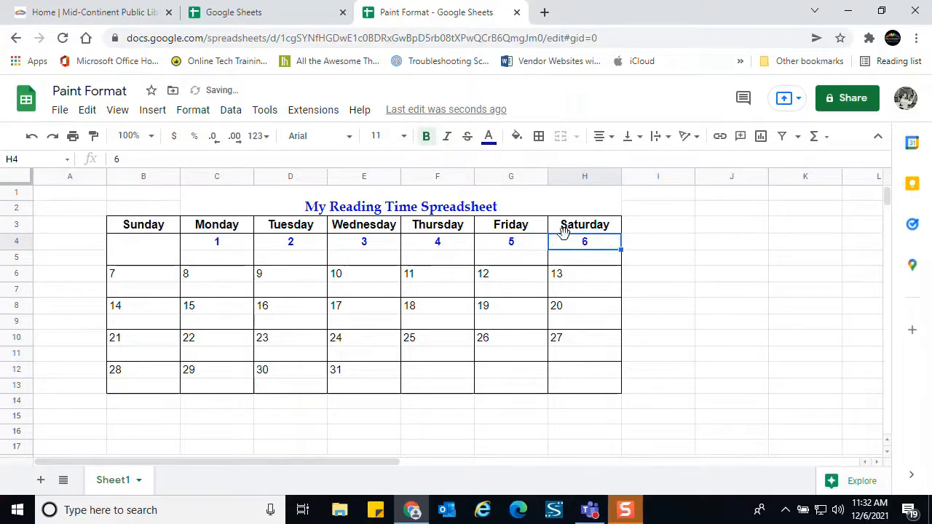
Apply the copied date formatting row by row to dates 7 to 27 (B6:H6, B8:H8 and B10:H10).
drag(146, 280, 564, 275)
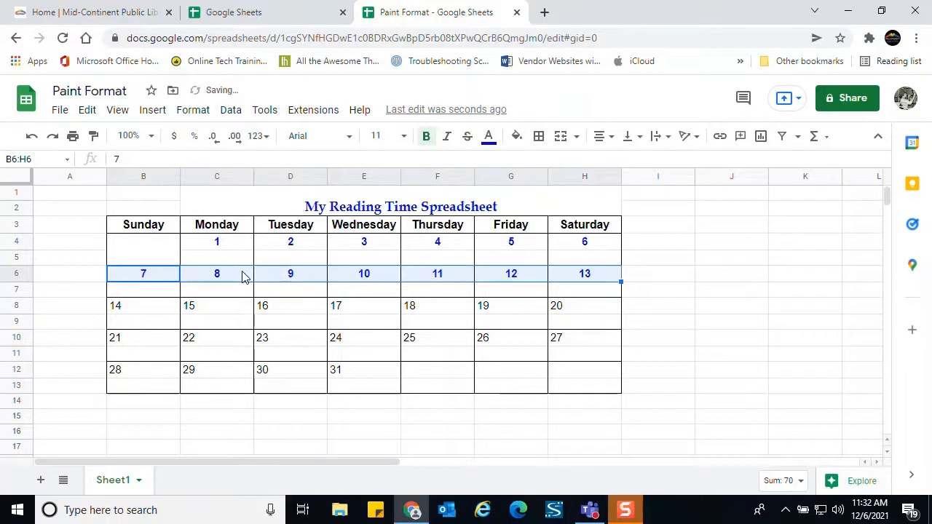
drag(156, 312, 577, 321)
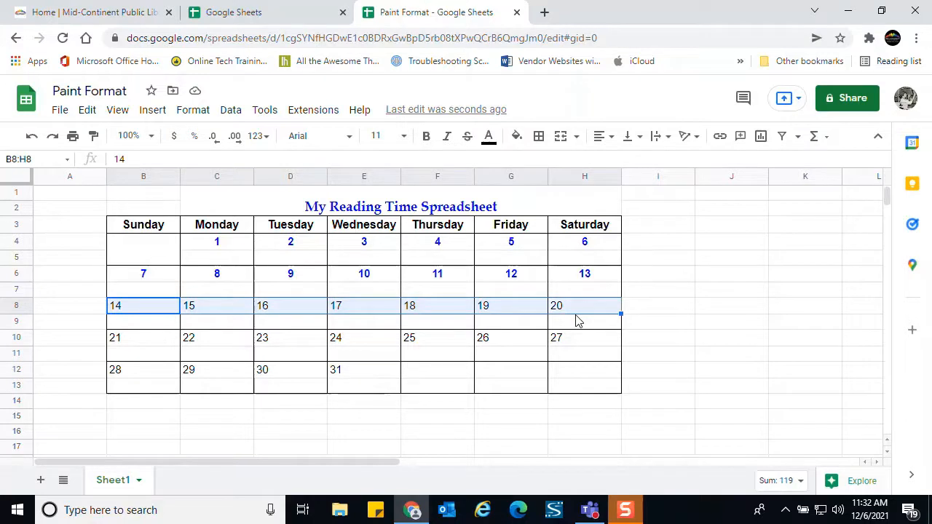
key(ctrl+y)
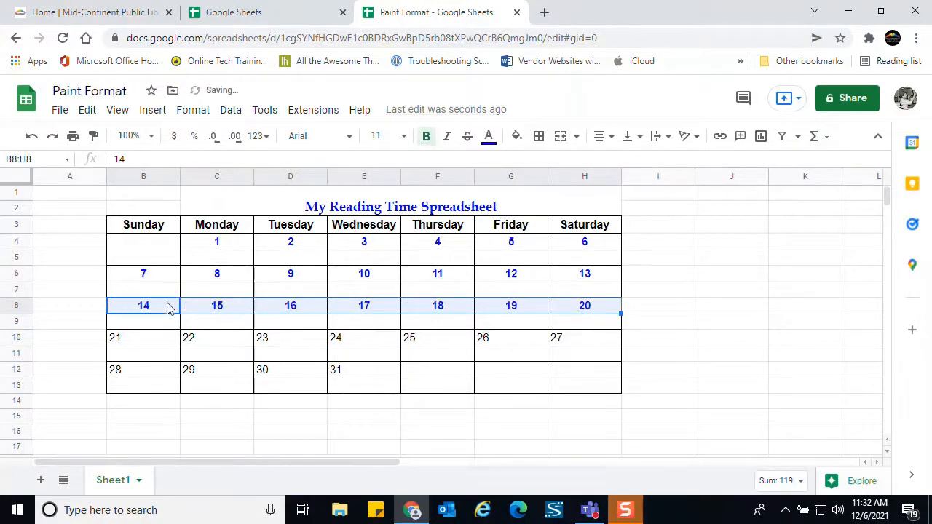
drag(159, 339, 570, 342)
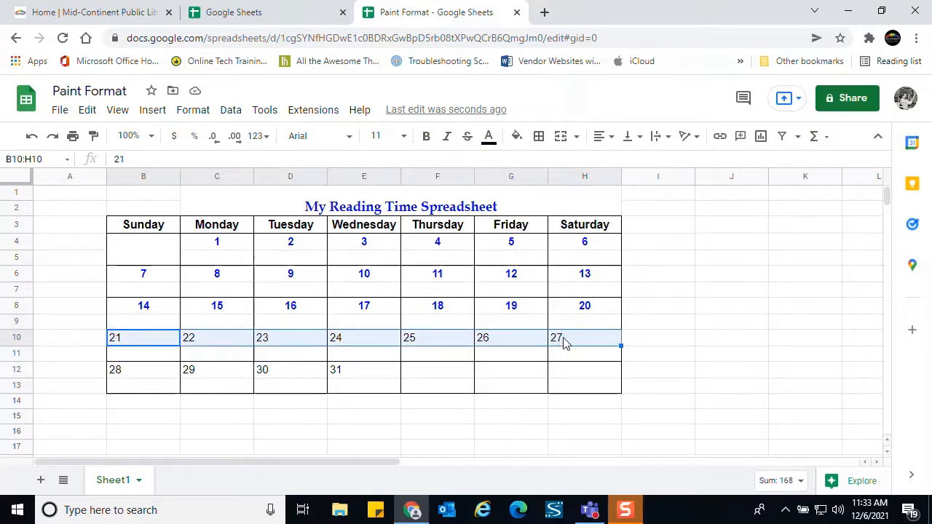
drag(566, 343, 566, 343)
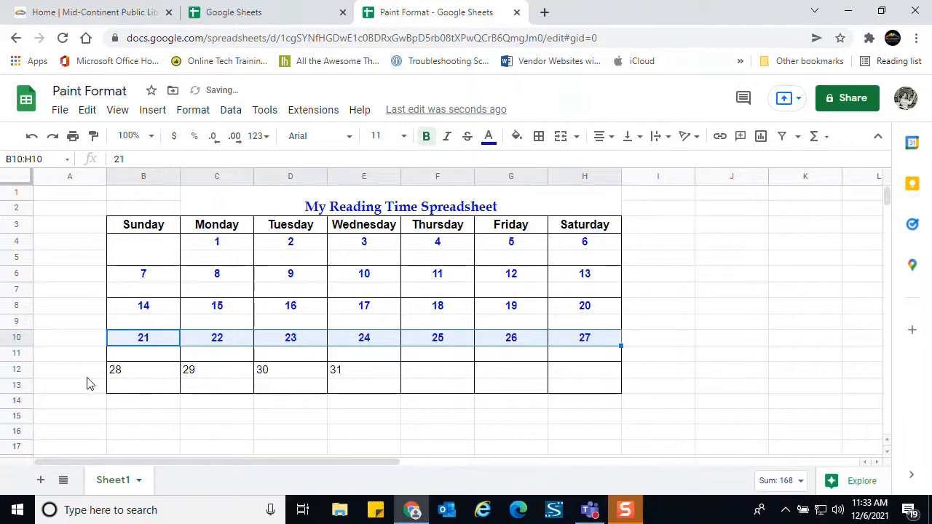
Apply the same date formatting to dates 28 to 30 (B12:D12) and date 31 (E12).
mouse_move(165, 372)
mouse_down()
mouse_move(333, 375)
mouse_move(320, 371)
mouse_up()
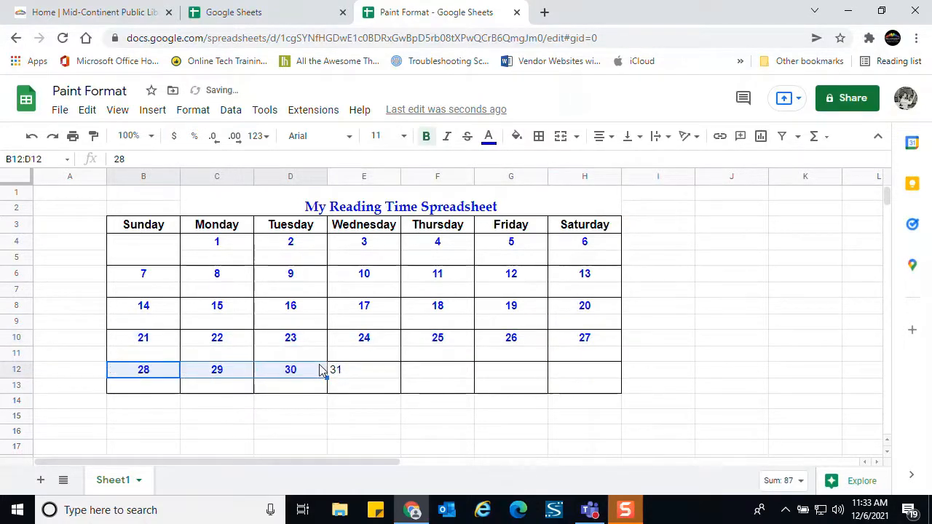
click(341, 374)
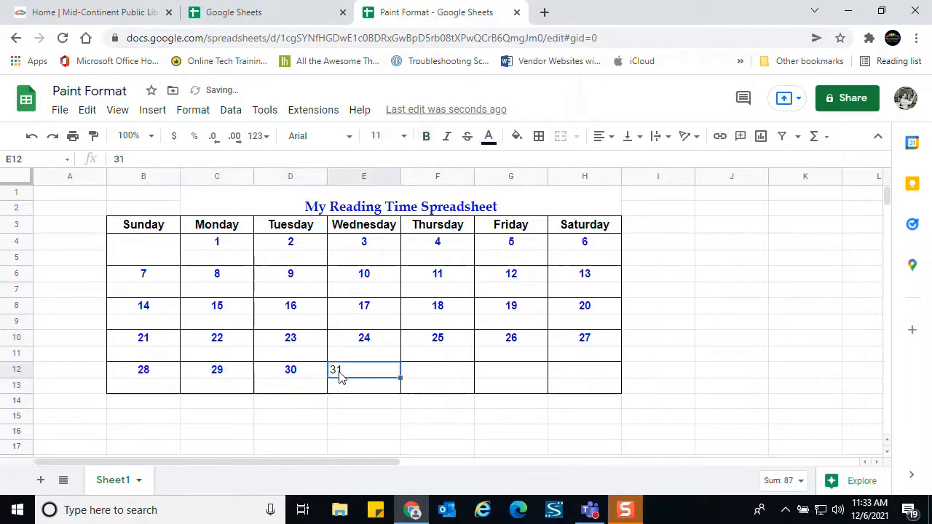
click(341, 374)
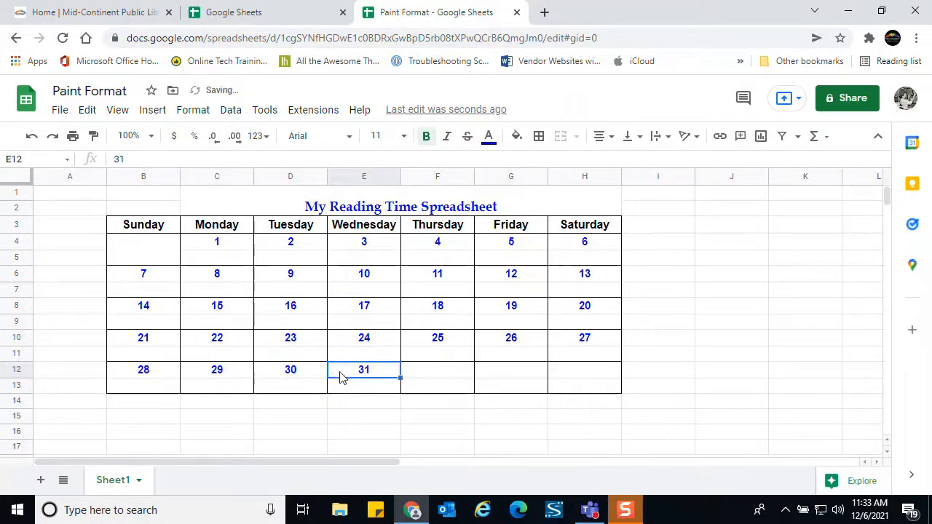